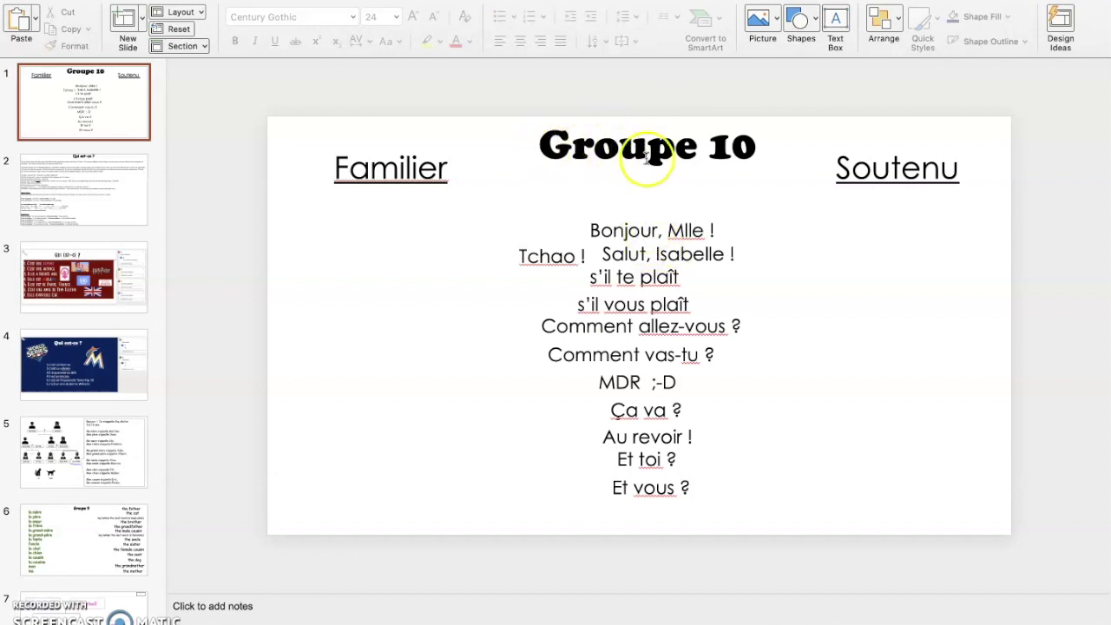
- Move 'Bonjour, Mlle !' under Familier and 'Salut, Isabelle !' under Soutenu
left_click(636, 223)
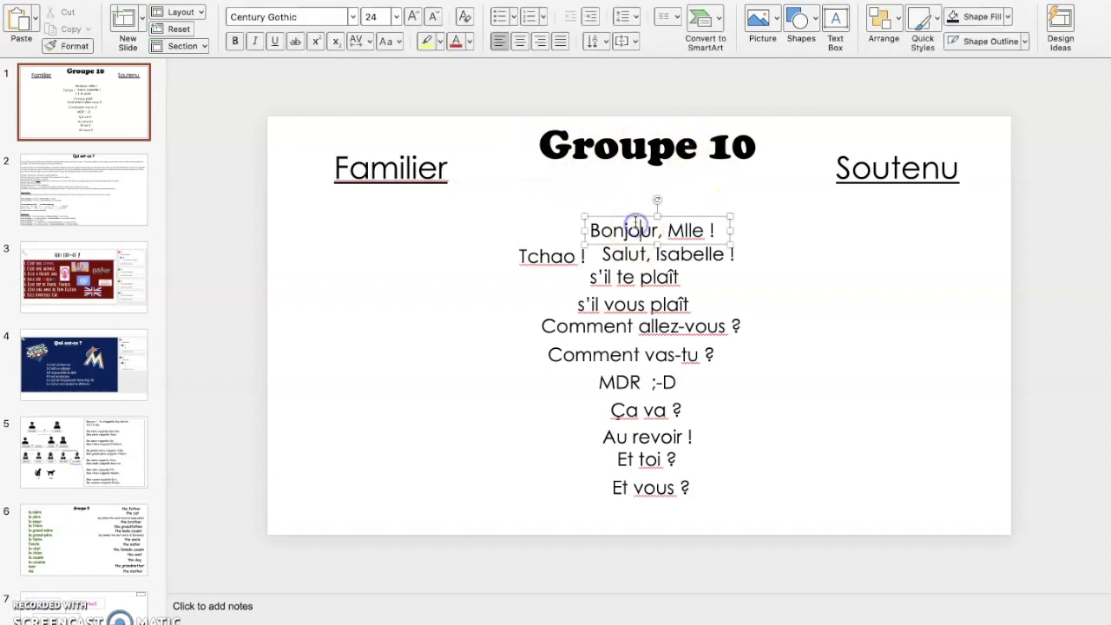
left_click_drag(636, 219, 316, 198)
left_click(625, 253)
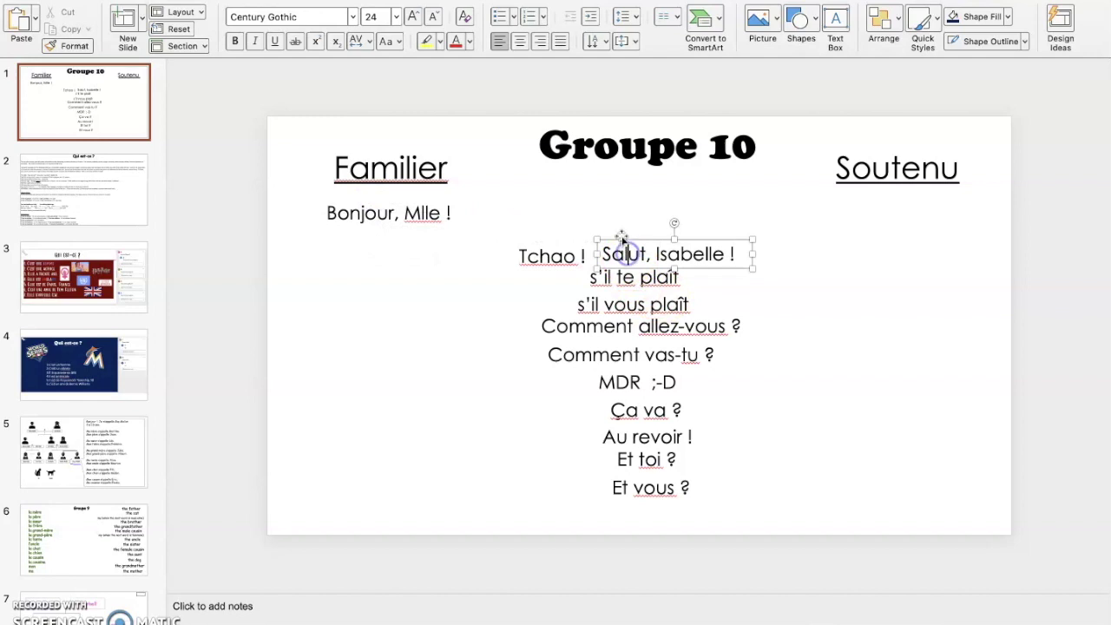
left_click_drag(622, 239, 851, 186)
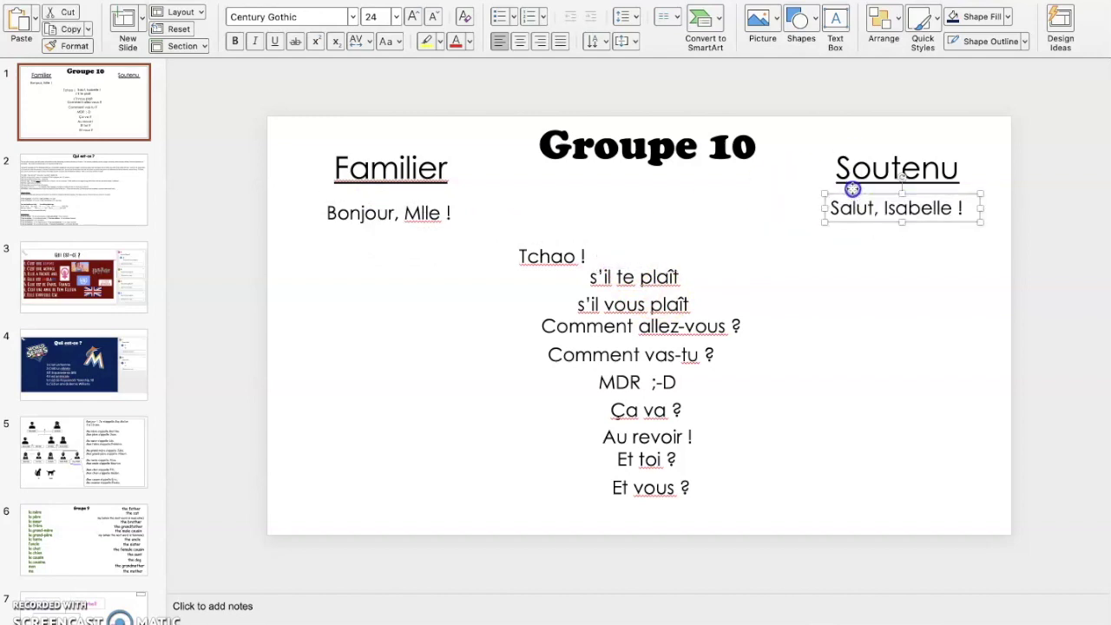
- Add 'Tchao !' and 'MDR ;-D' to the Familier column below 'Bonjour, Mlle !'
left_click(556, 231)
left_click_drag(556, 231, 391, 232)
left_click(453, 379)
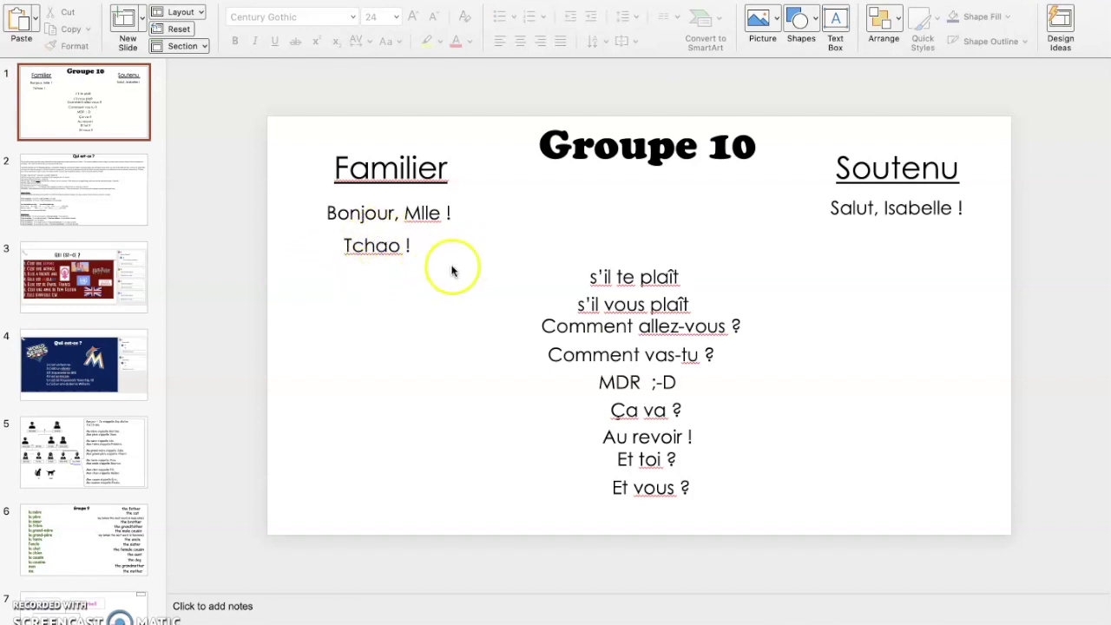
left_click(600, 383)
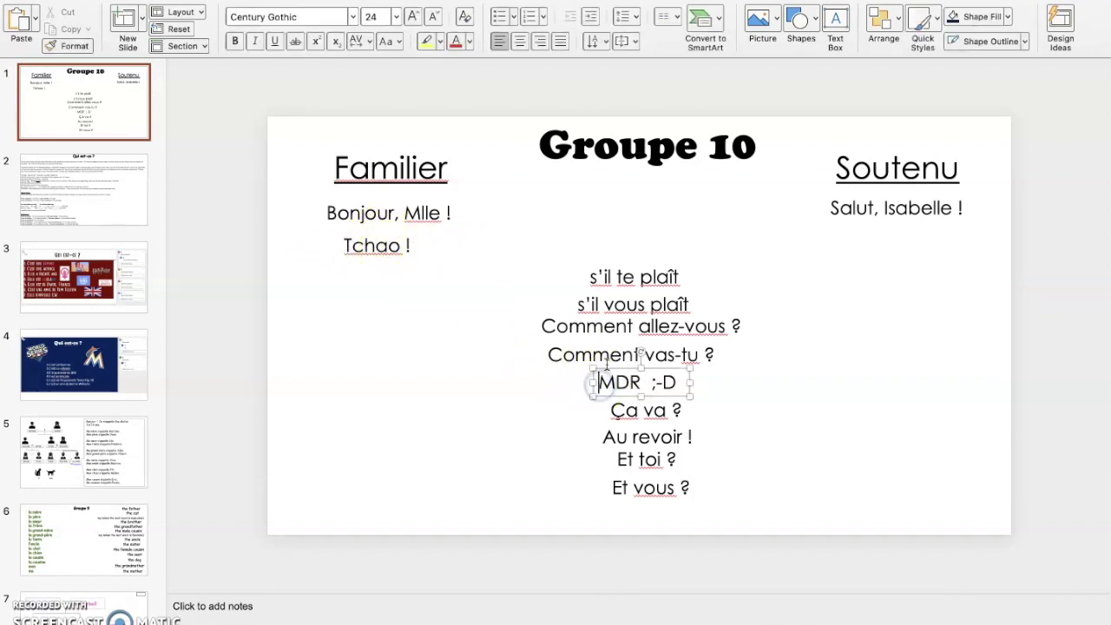
left_click_drag(608, 365, 352, 267)
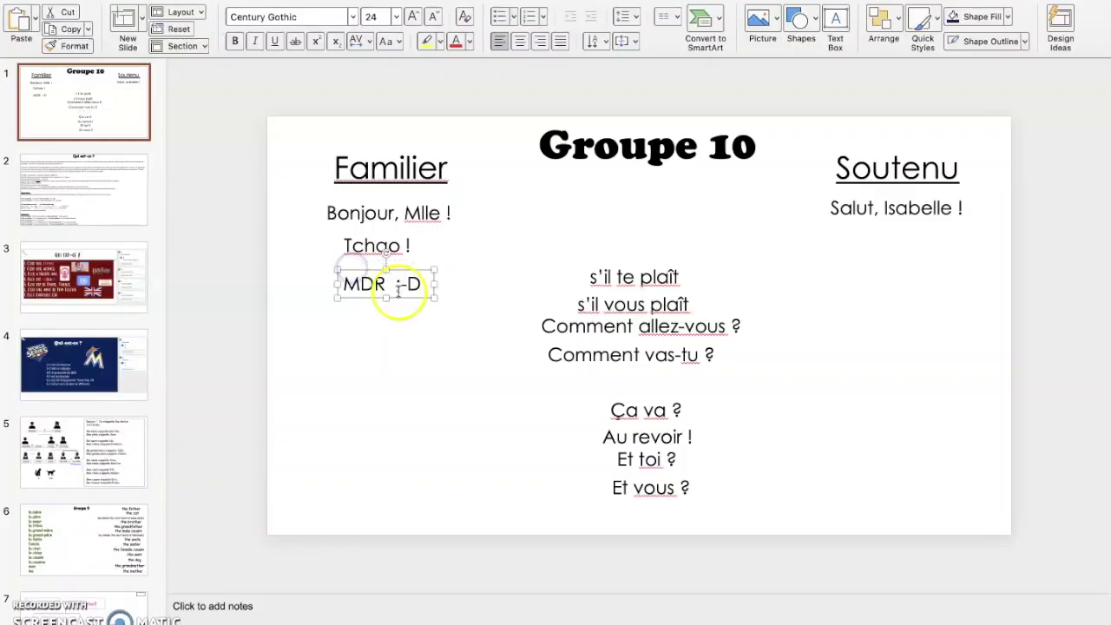
left_click(414, 320)
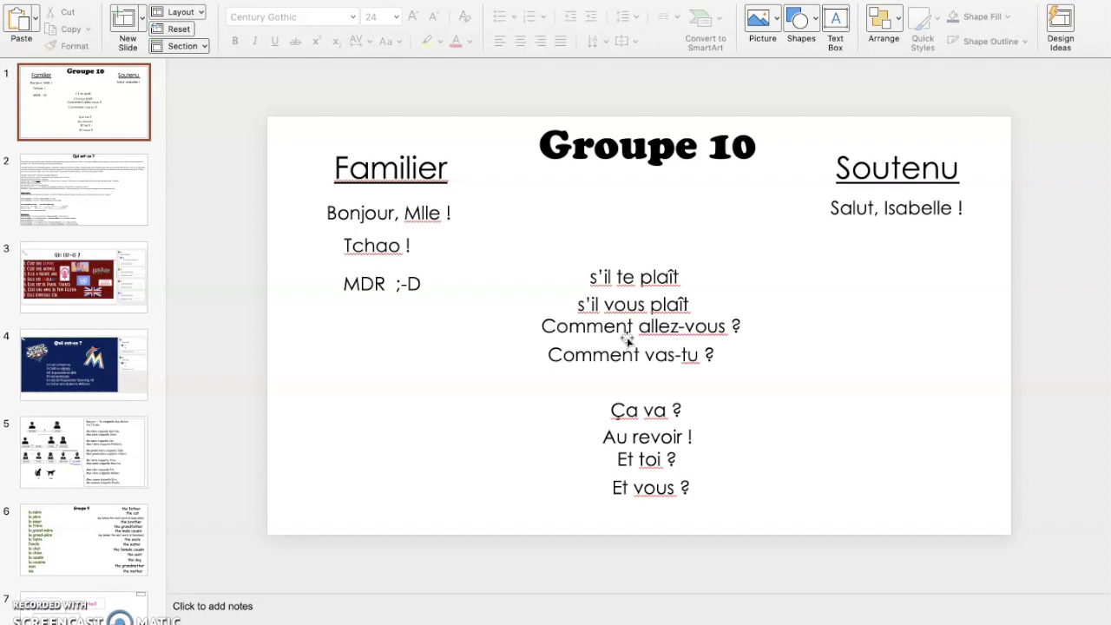
- Move 's'il vous plaît' under 'Salut, Isabelle !' in the Soutenu column
left_click(556, 310)
left_click(556, 303)
left_click(605, 318)
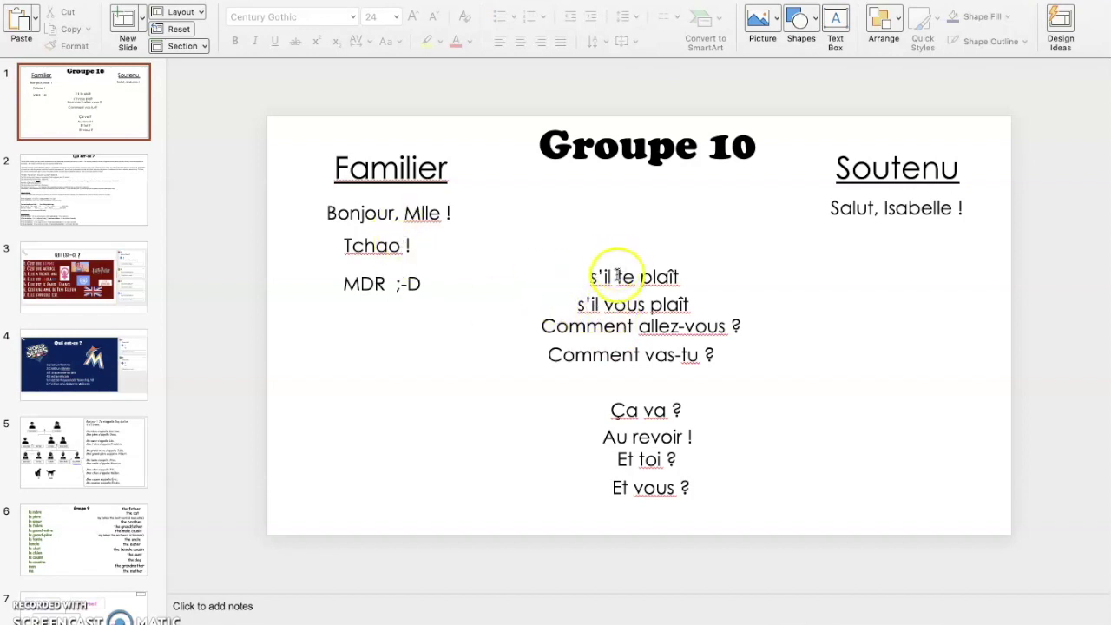
left_click(613, 304)
left_click_drag(564, 304, 868, 218)
left_click(511, 351)
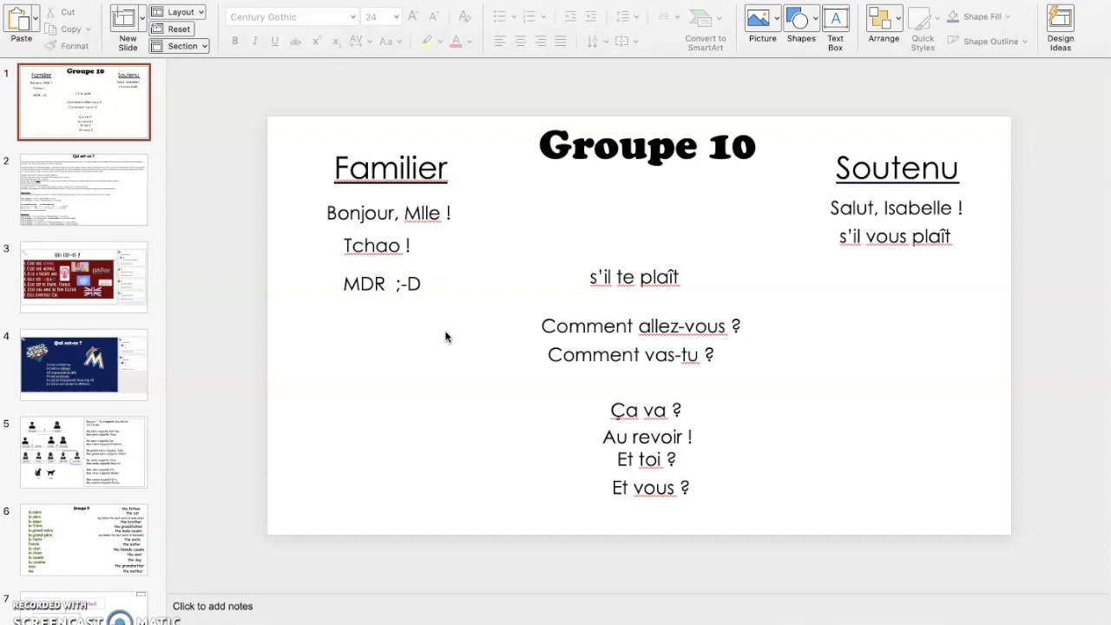
- Reposition a phrase box, then open slide 2, the 'Qui est-ce ?' project instructions
left_click(545, 318)
left_click(513, 372)
left_click(404, 439)
mouse_move(496, 316)
left_mouse_down()
mouse_move(527, 304)
mouse_move(484, 305)
left_mouse_up()
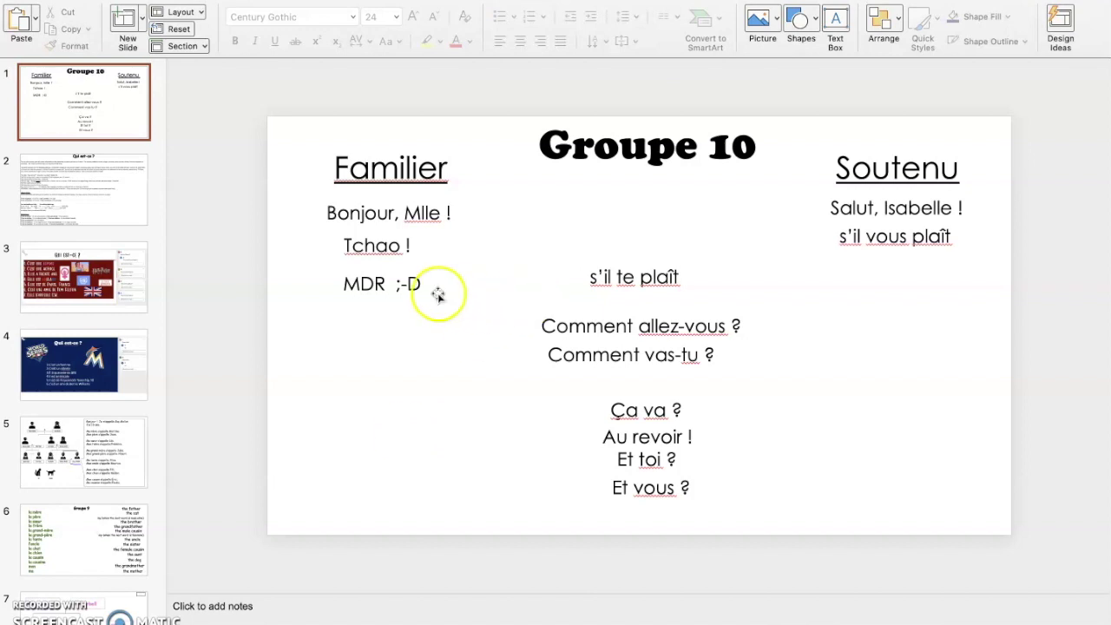
left_click(94, 200)
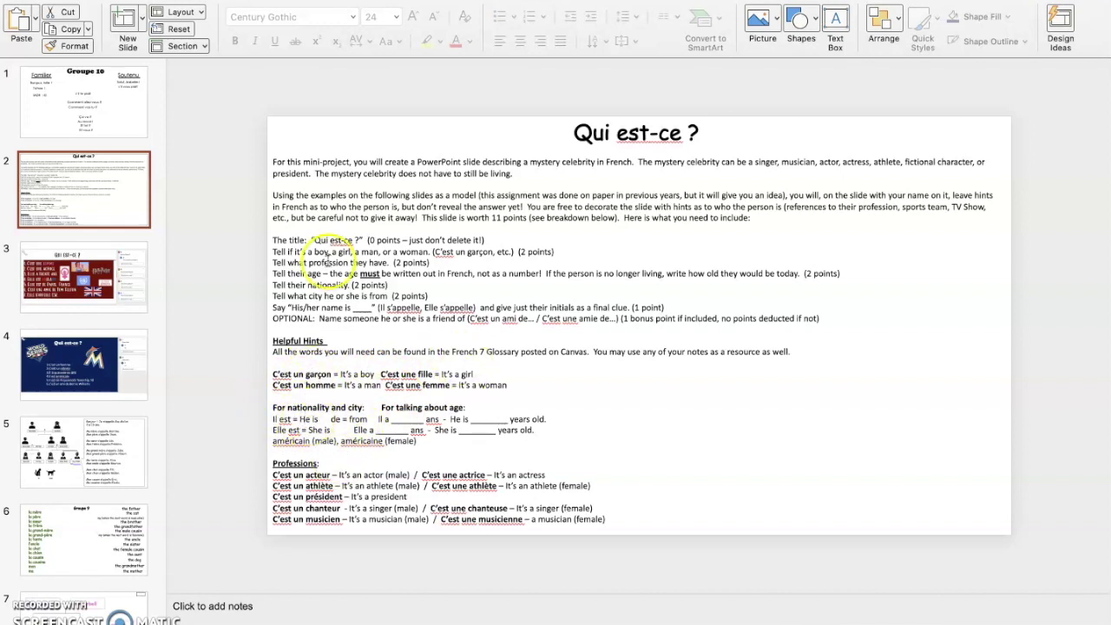
- Open slide 3, the 'Qui est-ce ?' example whose comments guess Emma Watson
left_click(94, 273)
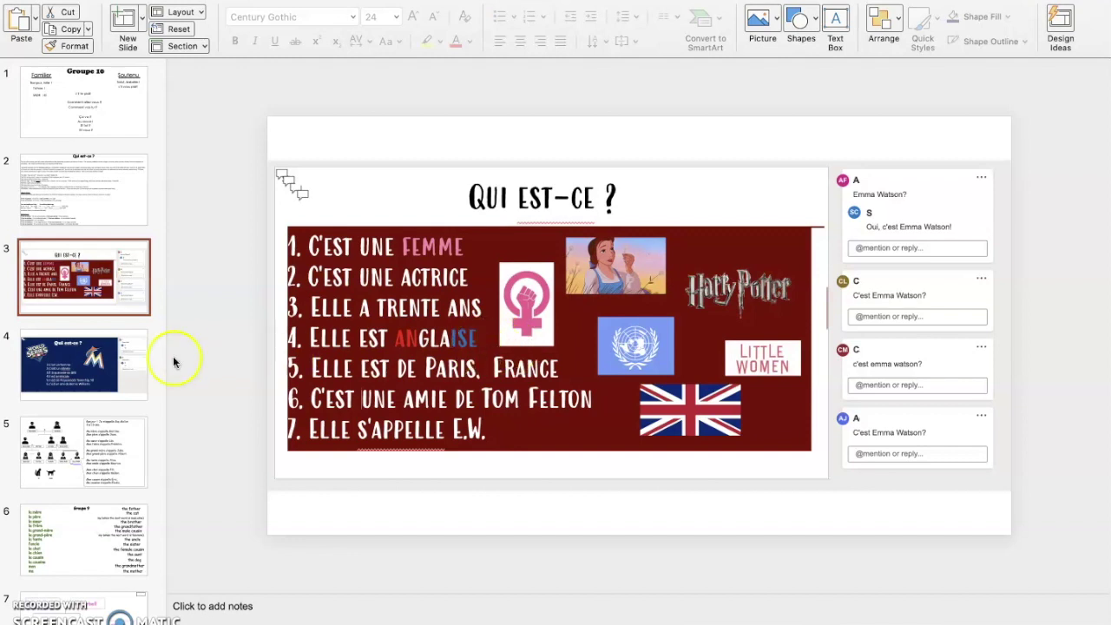
- Open slide 4, the athlete clues slide whose comments guess Derek Jeter
left_click(94, 363)
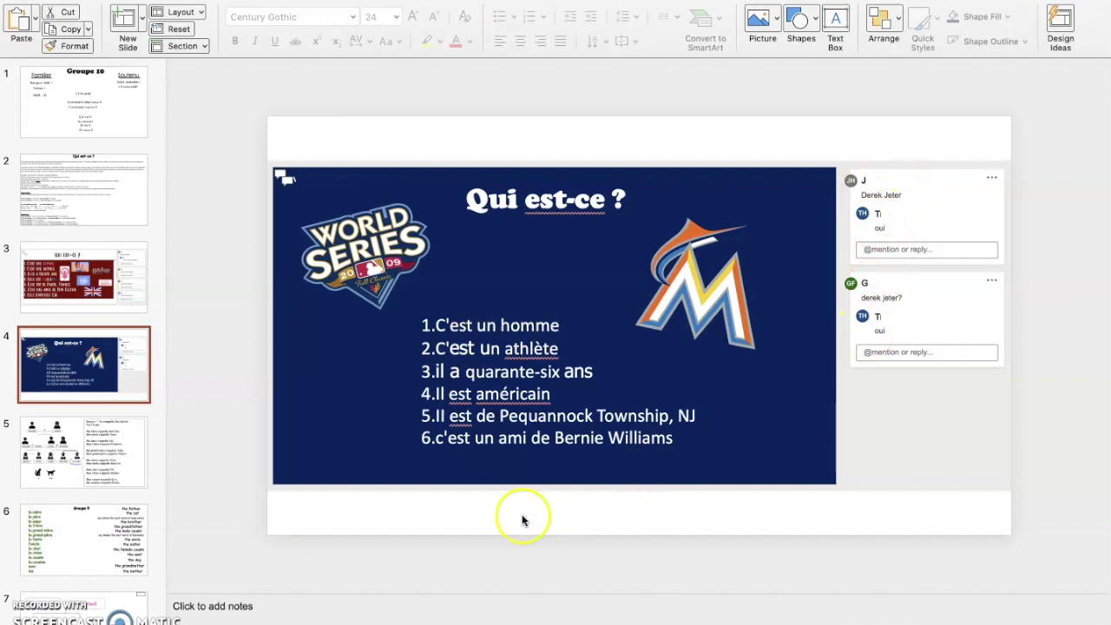
- On slide 6 'Groupe 9', place 'the father' beside 'le père' and 'the cat' beside 'le chat'
left_click(81, 460)
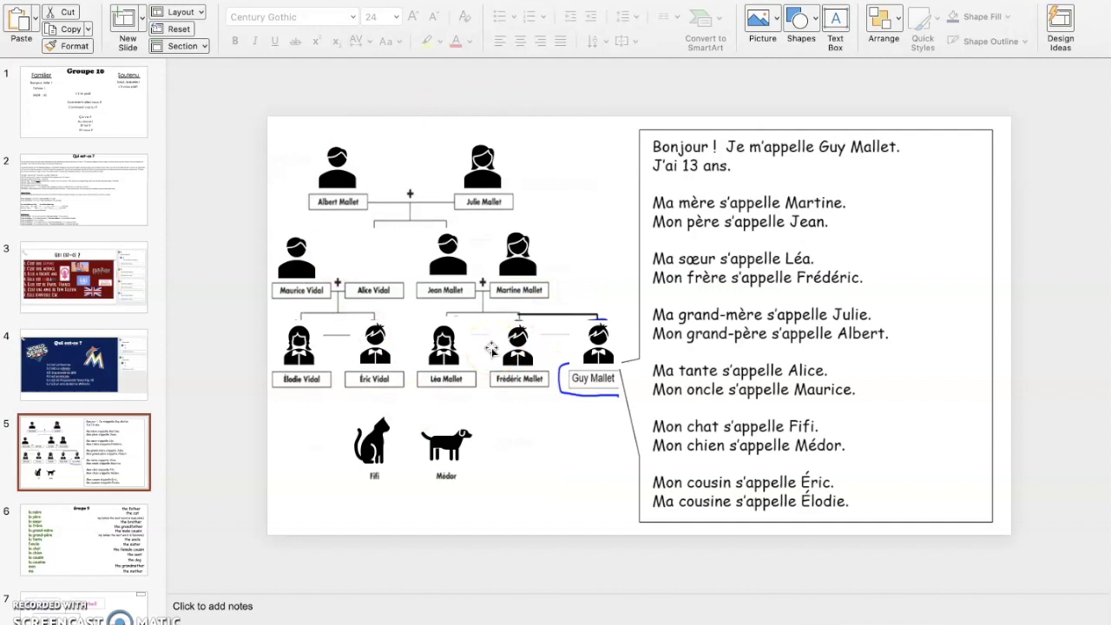
left_click(96, 563)
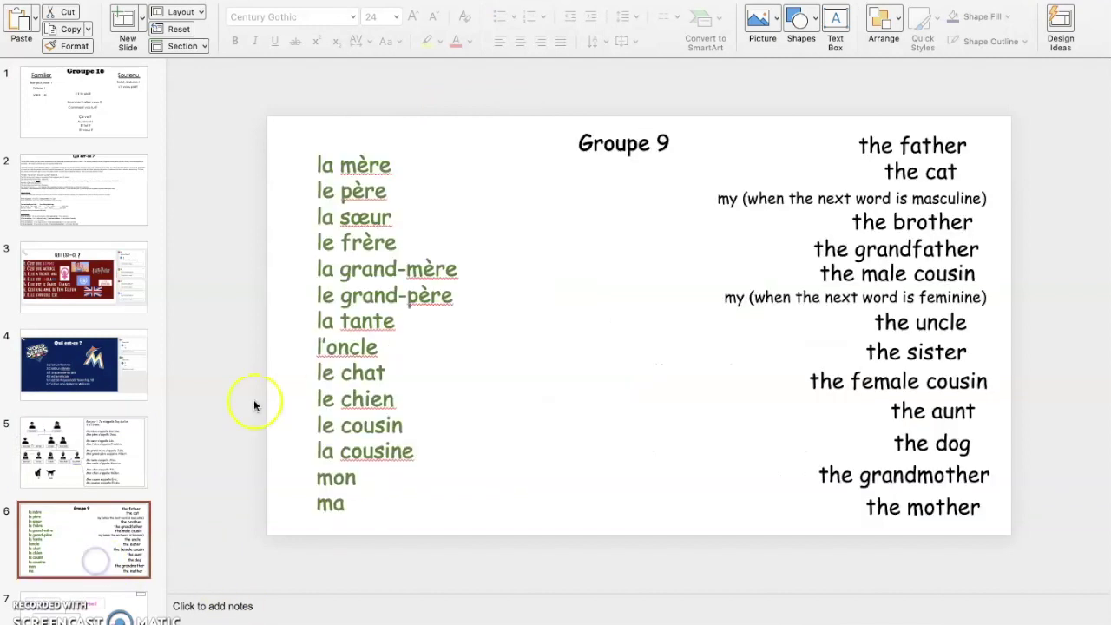
left_click(873, 146)
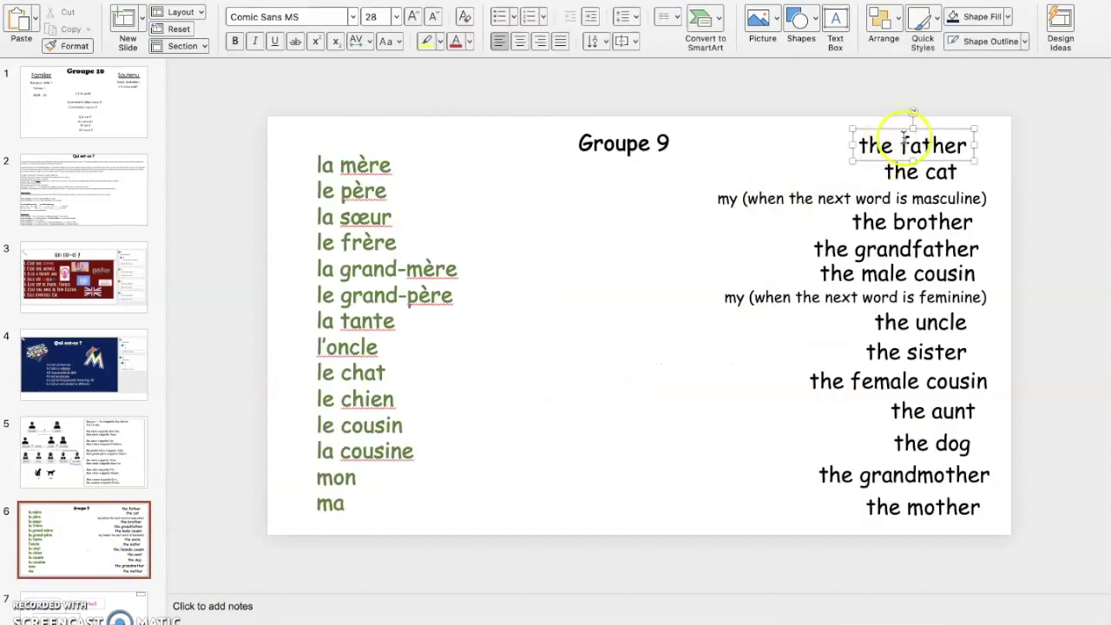
left_click_drag(877, 128, 417, 177)
left_click(914, 170)
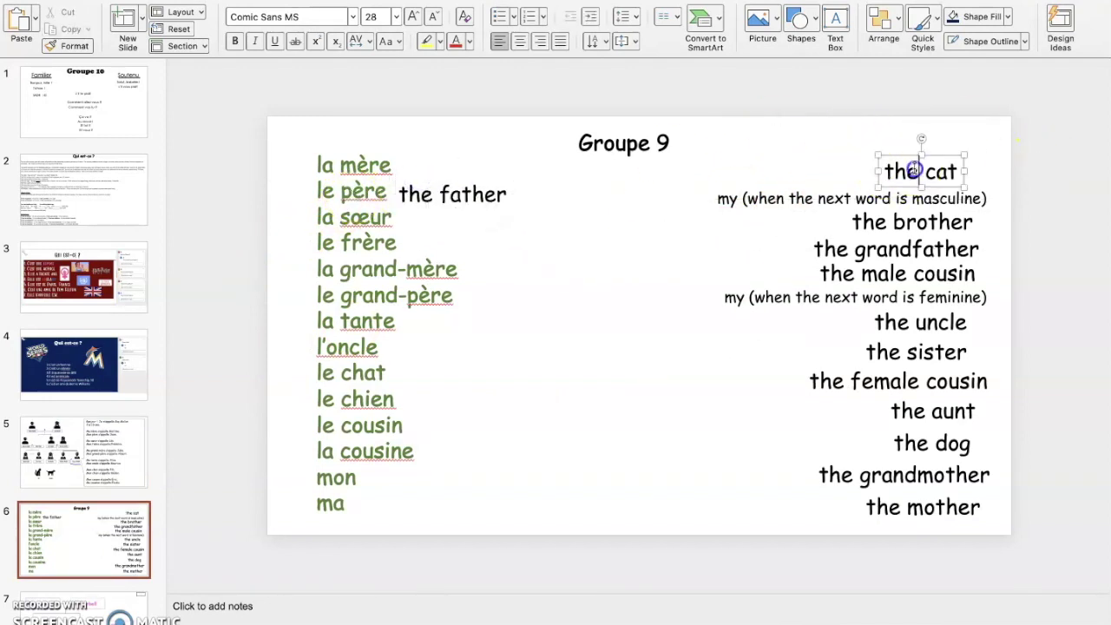
left_click_drag(912, 157, 422, 355)
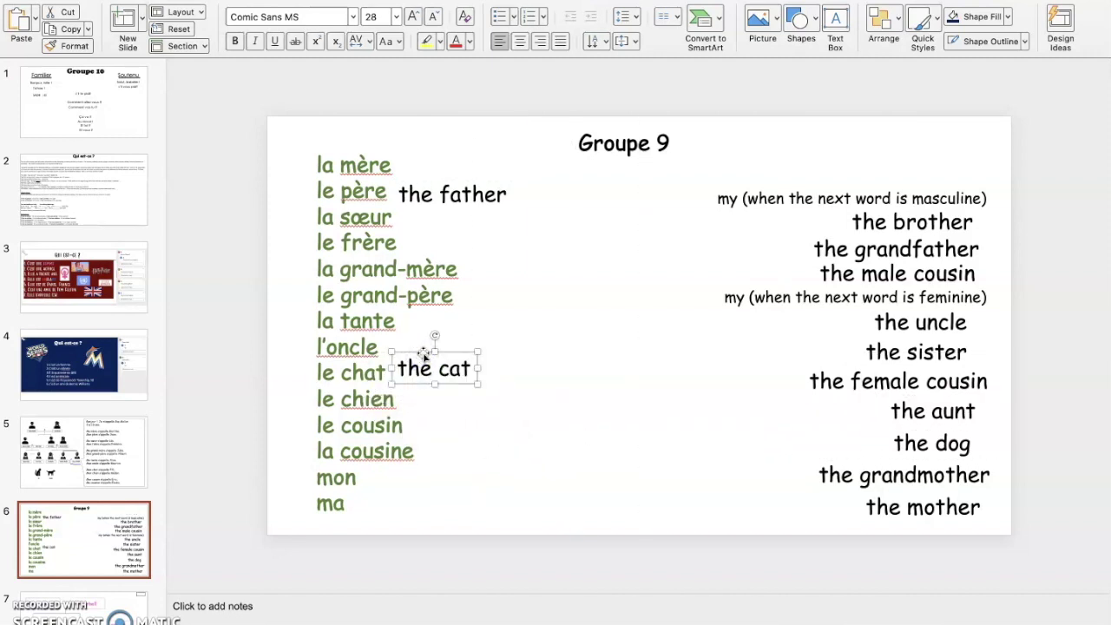
left_click_drag(422, 355, 423, 356)
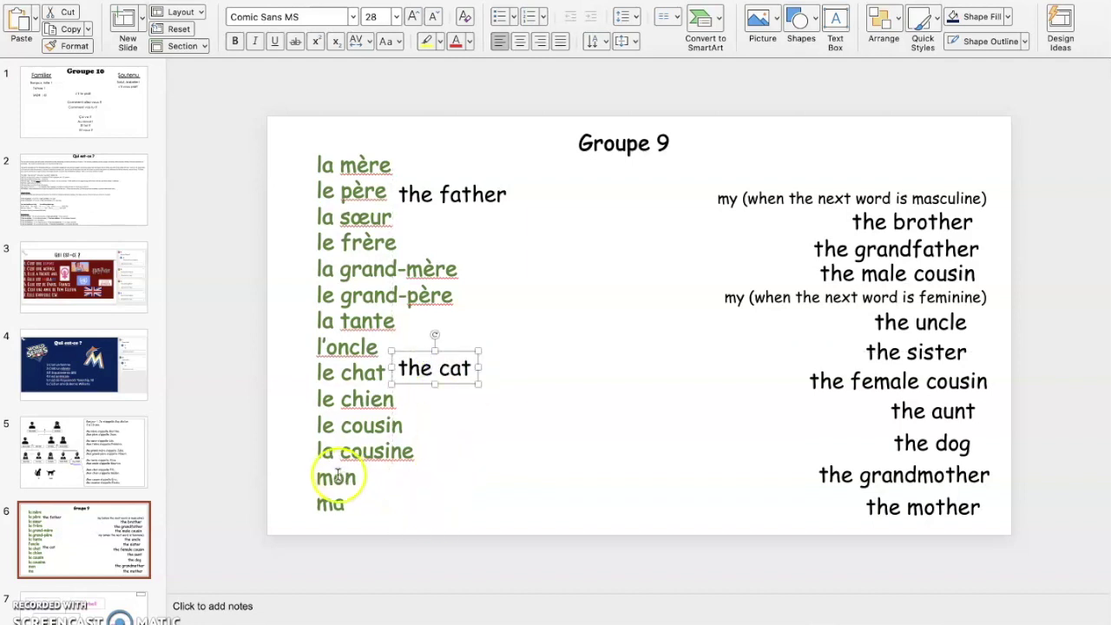
left_click(298, 472)
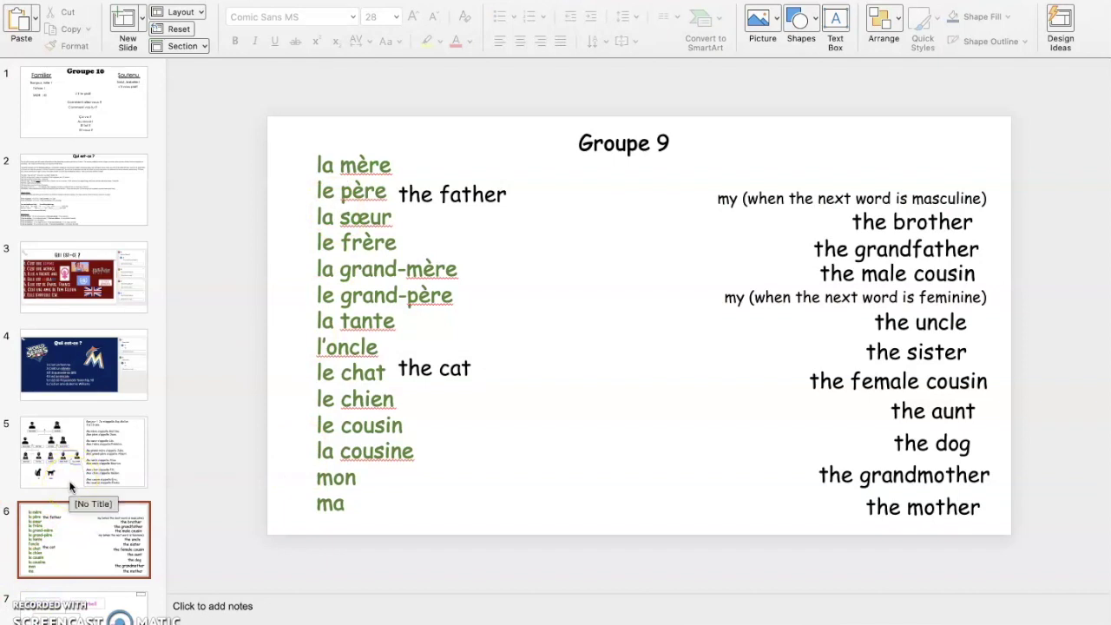
scroll(82, 486, "down", 2)
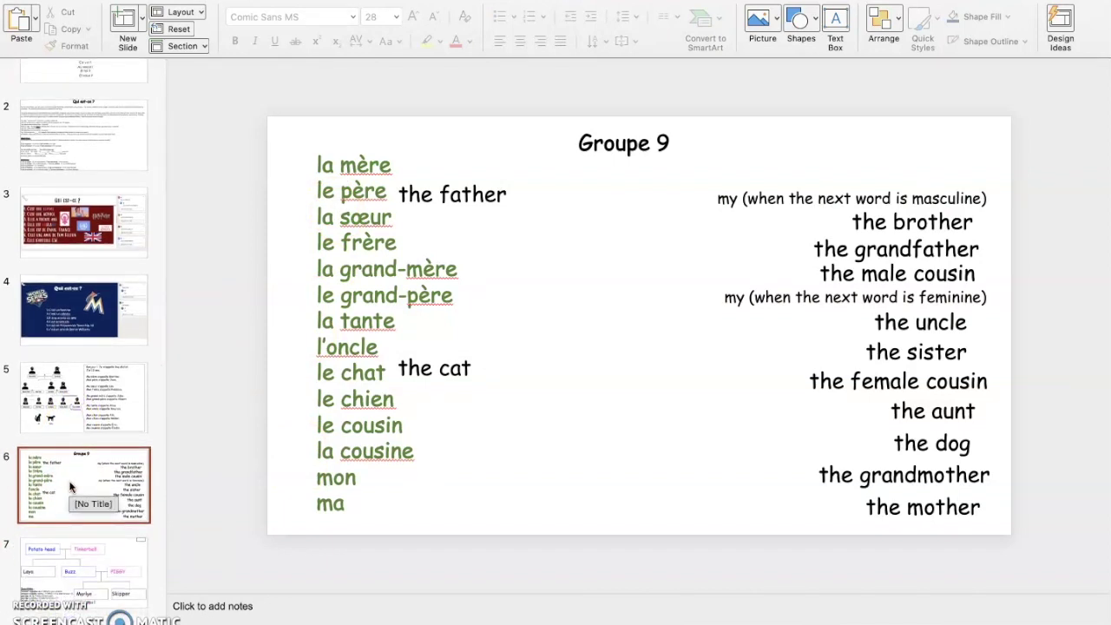
left_click(479, 356)
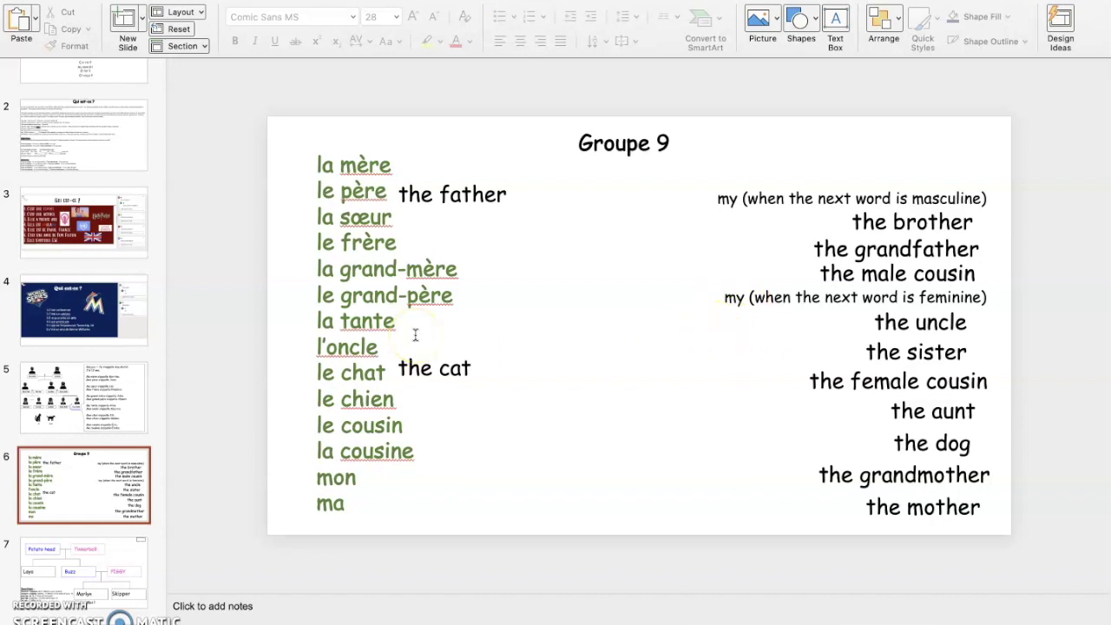
scroll(85, 414, "down", 5)
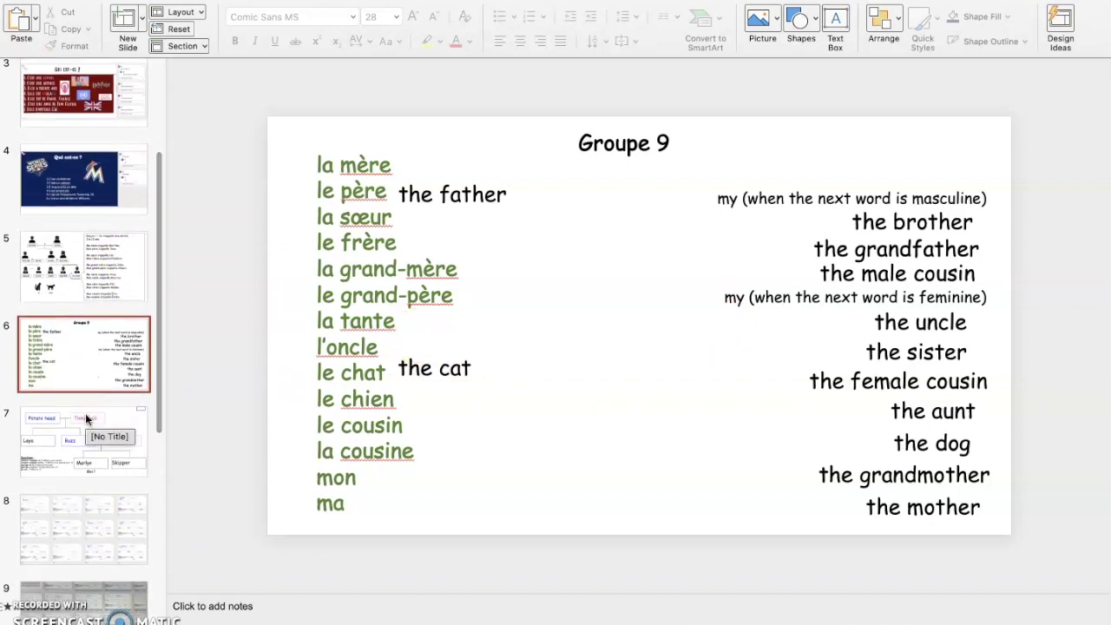
- View the slide 7 family tree, then slide 8's twelve student family-tree slides
left_click(85, 413)
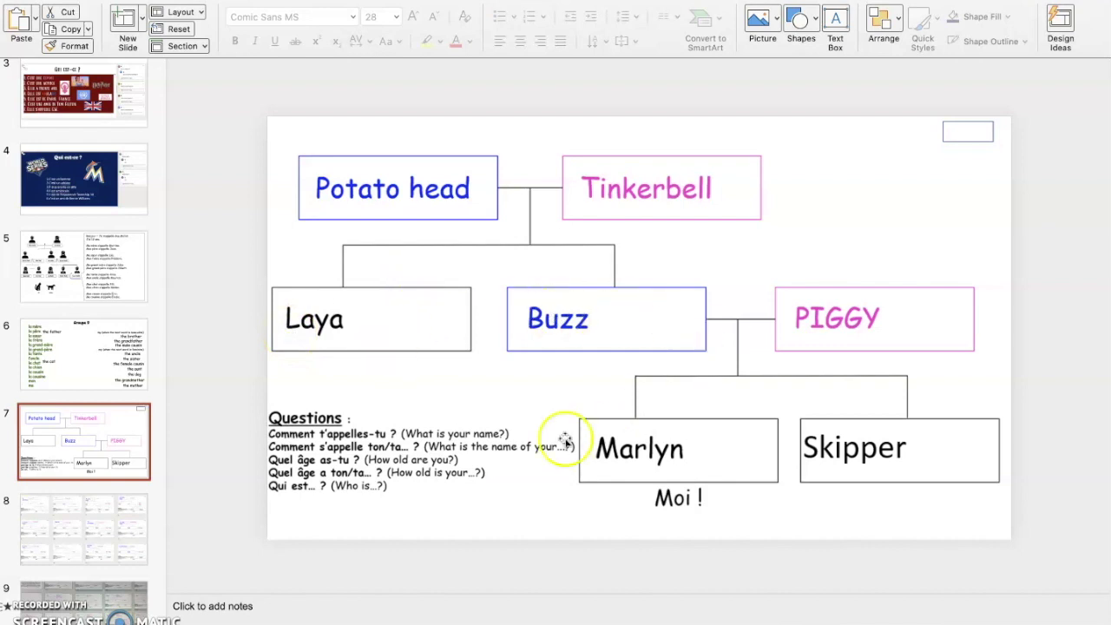
left_click(75, 524)
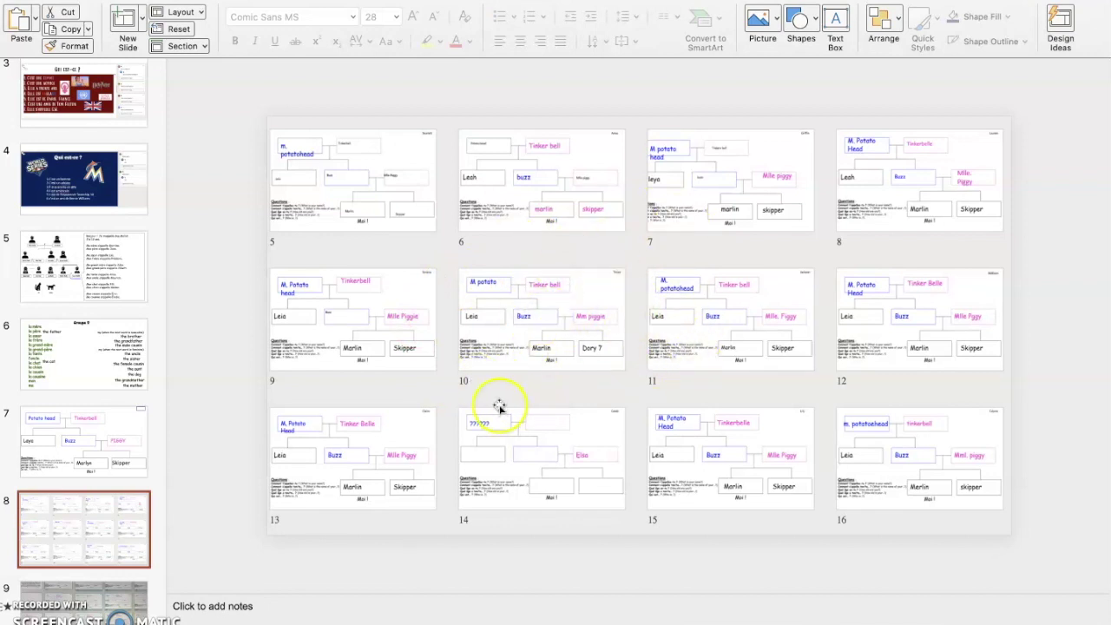
scroll(111, 418, "down", 3)
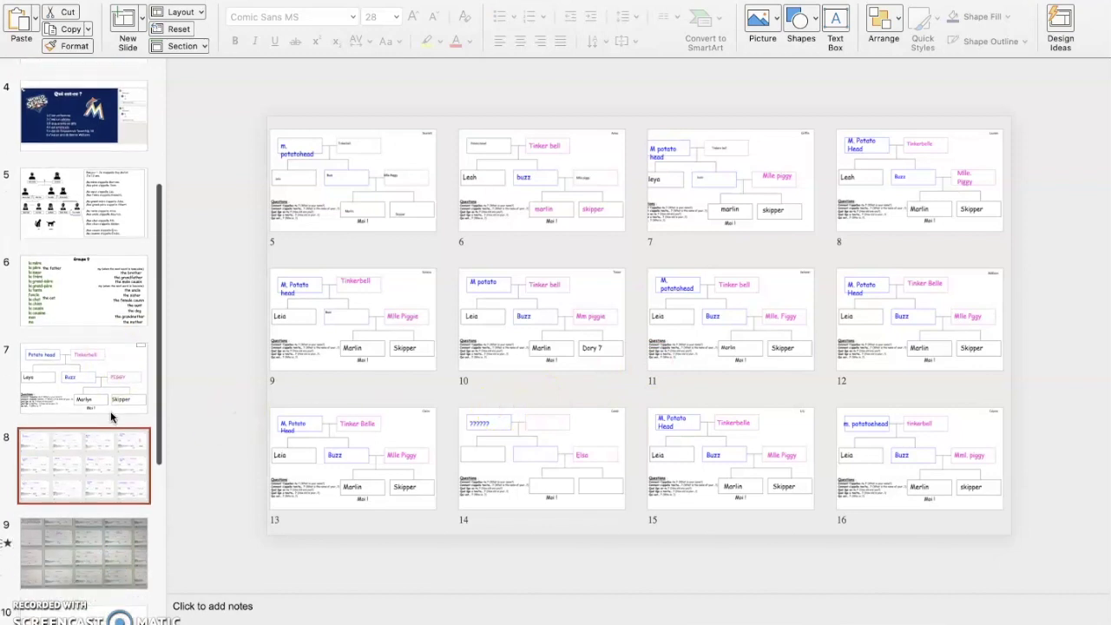
scroll(110, 418, "down", 2)
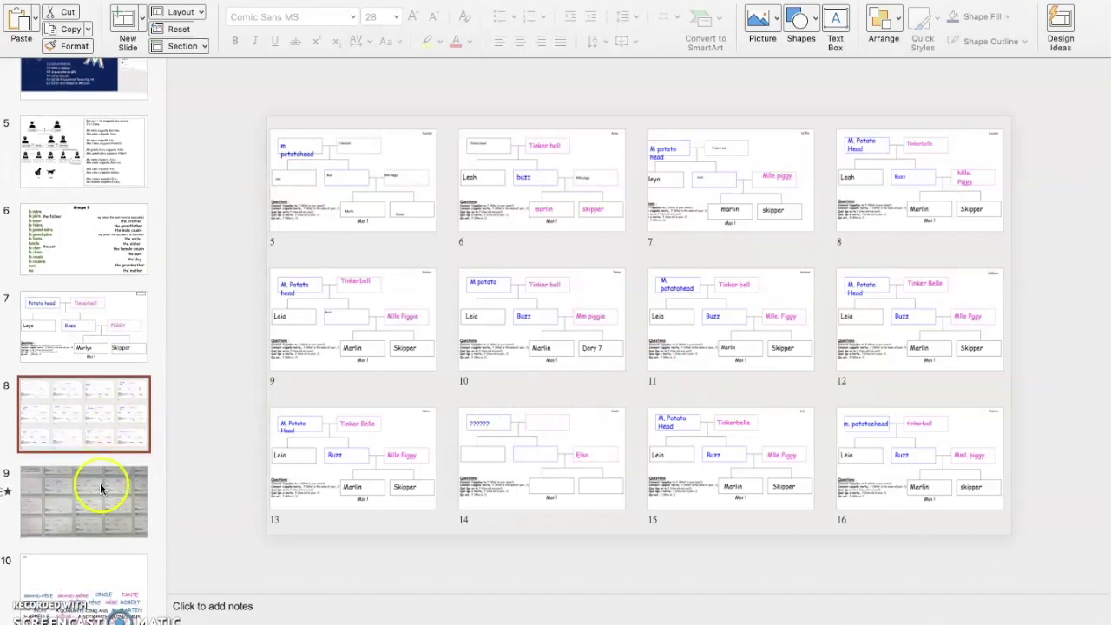
- Open slide 9, raise the volume, and play the class family-tree video, pausing at 0:39
left_click(100, 483)
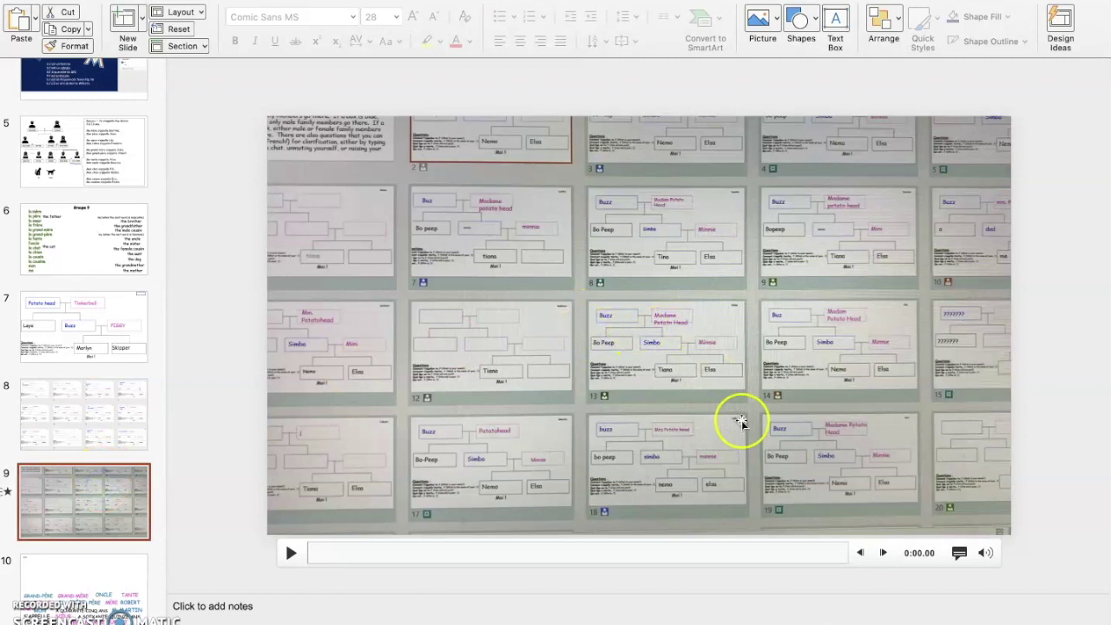
key("XF86AudioRaiseVolume")
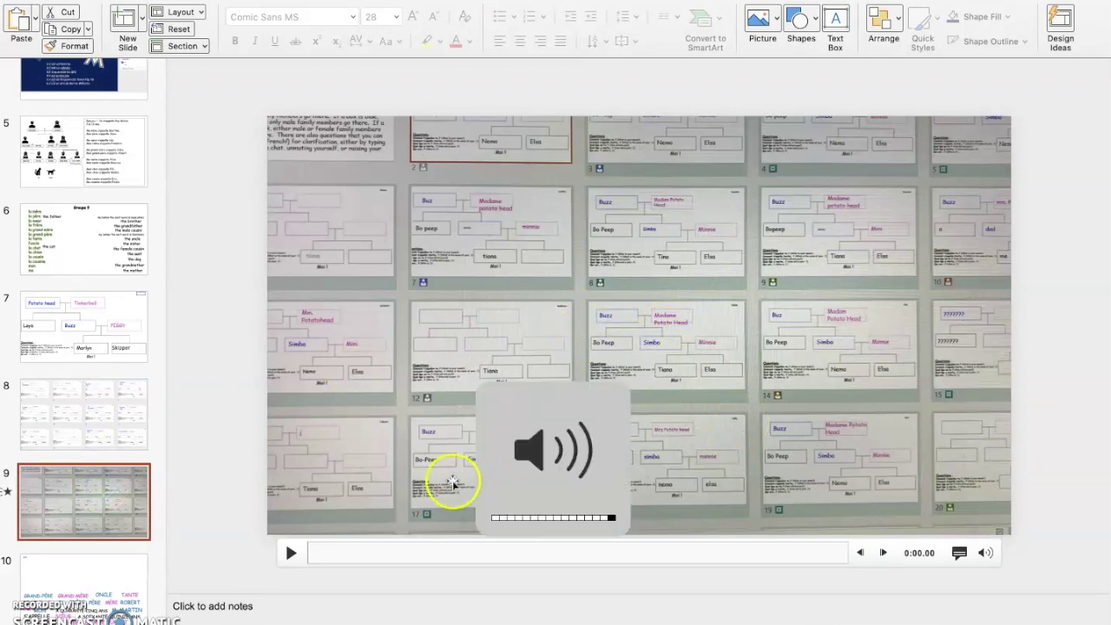
left_click(291, 552)
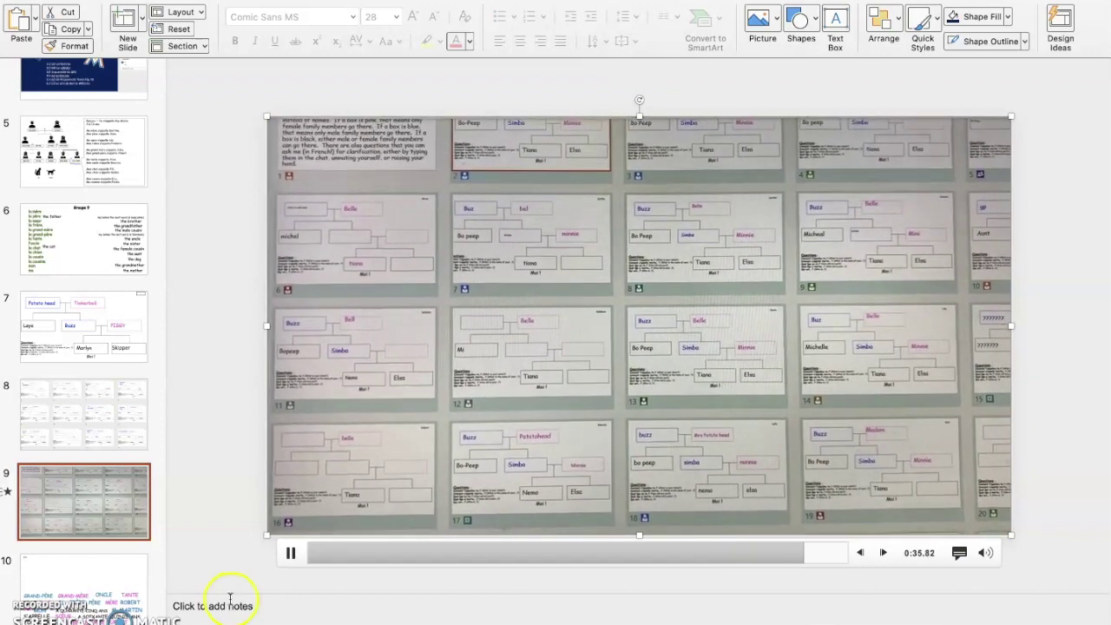
left_click(294, 554)
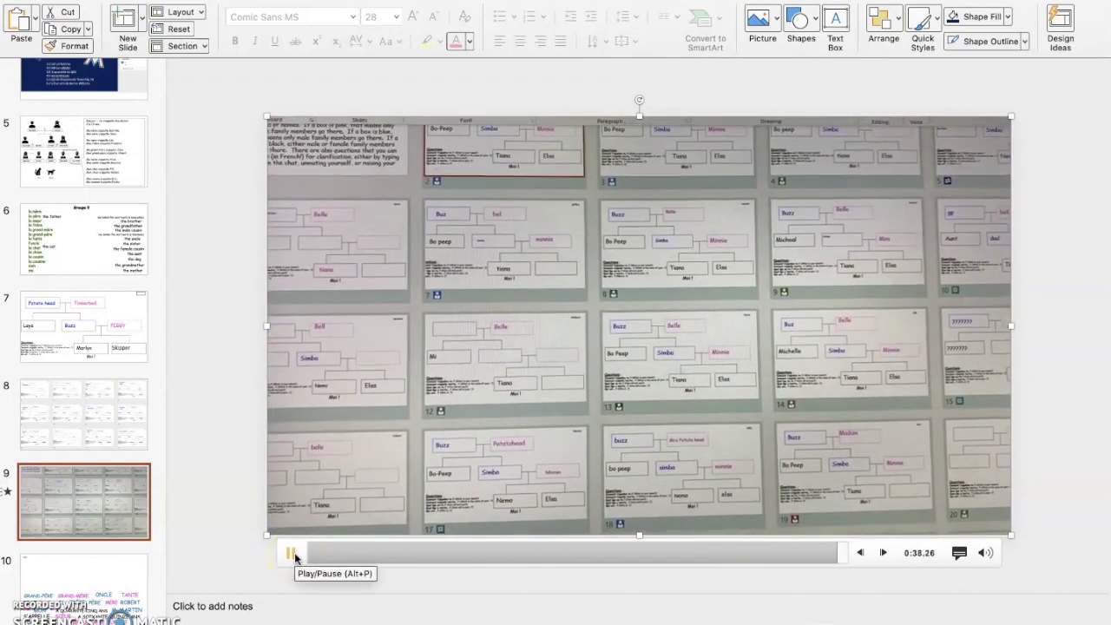
left_click(294, 552)
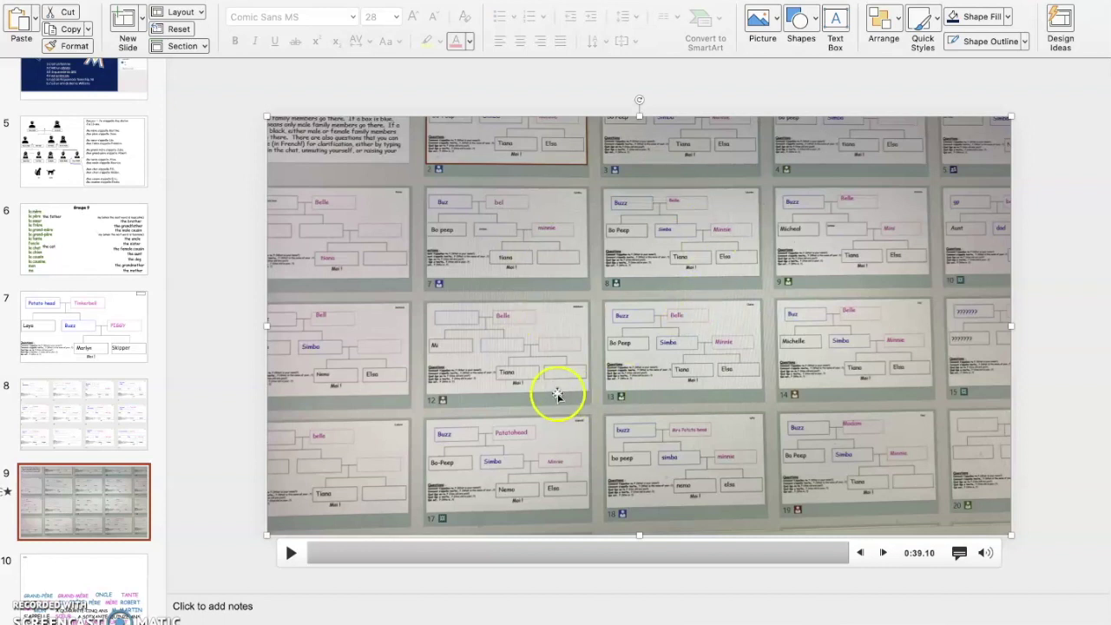
scroll(121, 430, "down", 3)
scroll(122, 429, "down", 3)
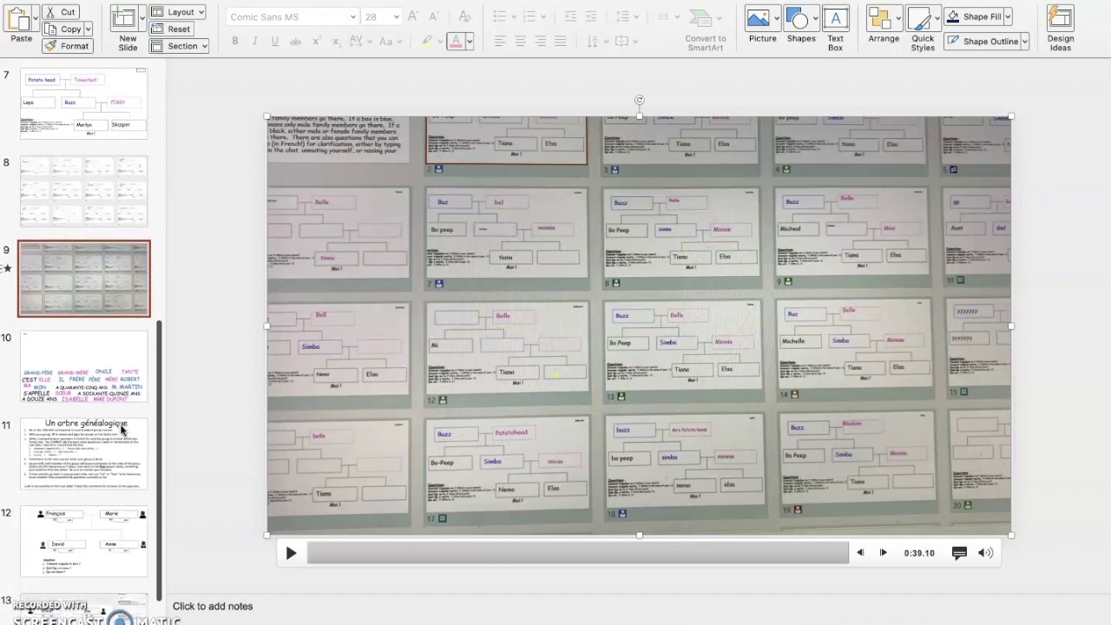
- On slide 10, drag ELLE and A DOUZE ANS to the top to read 'ELLE A DOUZE ANS'
left_click(120, 405)
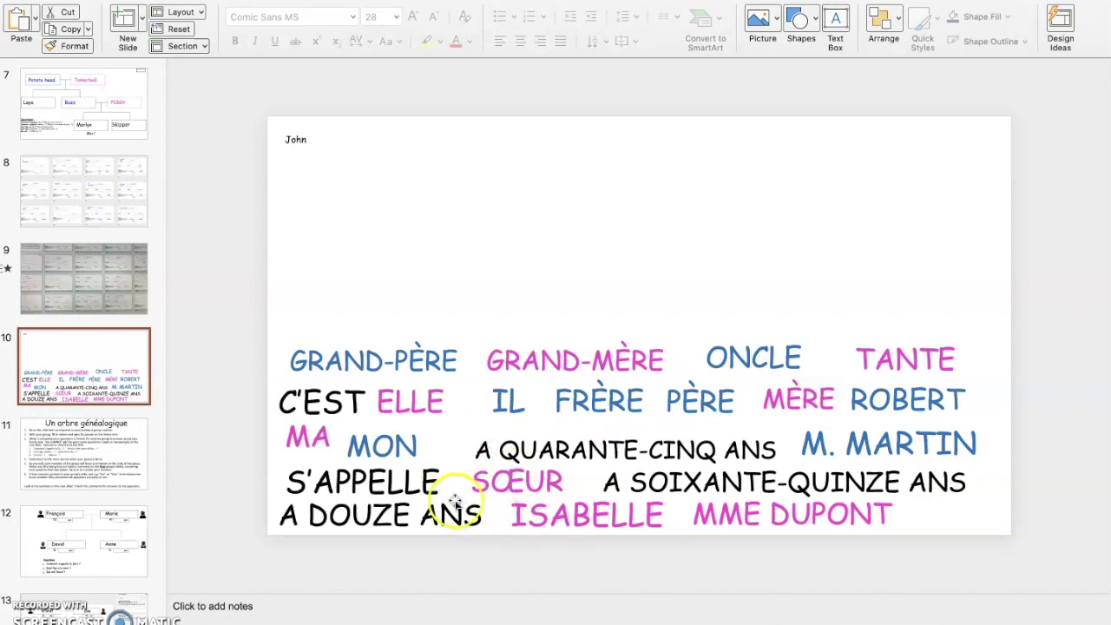
left_click(309, 431)
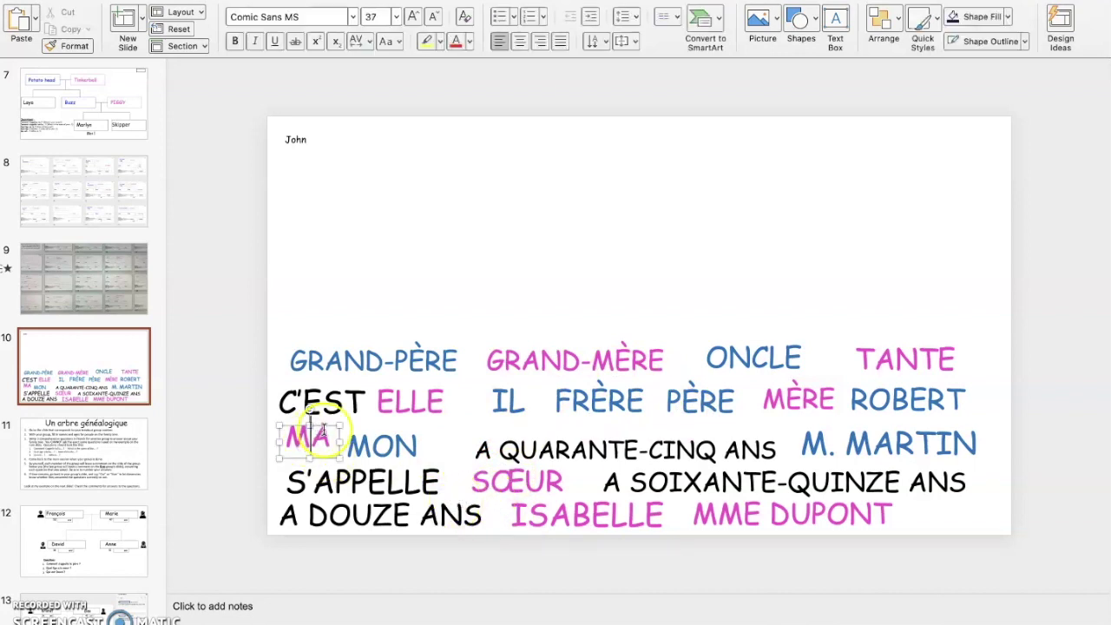
left_click(423, 395)
left_click_drag(425, 393, 416, 221)
left_click(354, 490)
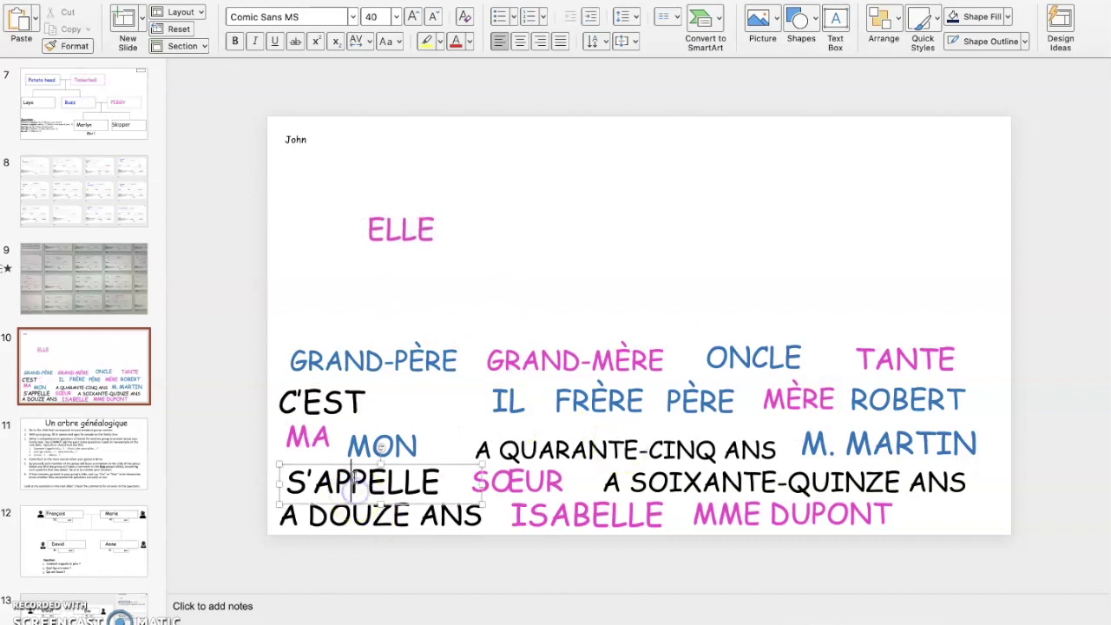
mouse_move(354, 490)
left_mouse_down()
mouse_move(561, 246)
mouse_move(527, 206)
mouse_move(347, 442)
mouse_move(363, 473)
left_mouse_up()
left_click(363, 519)
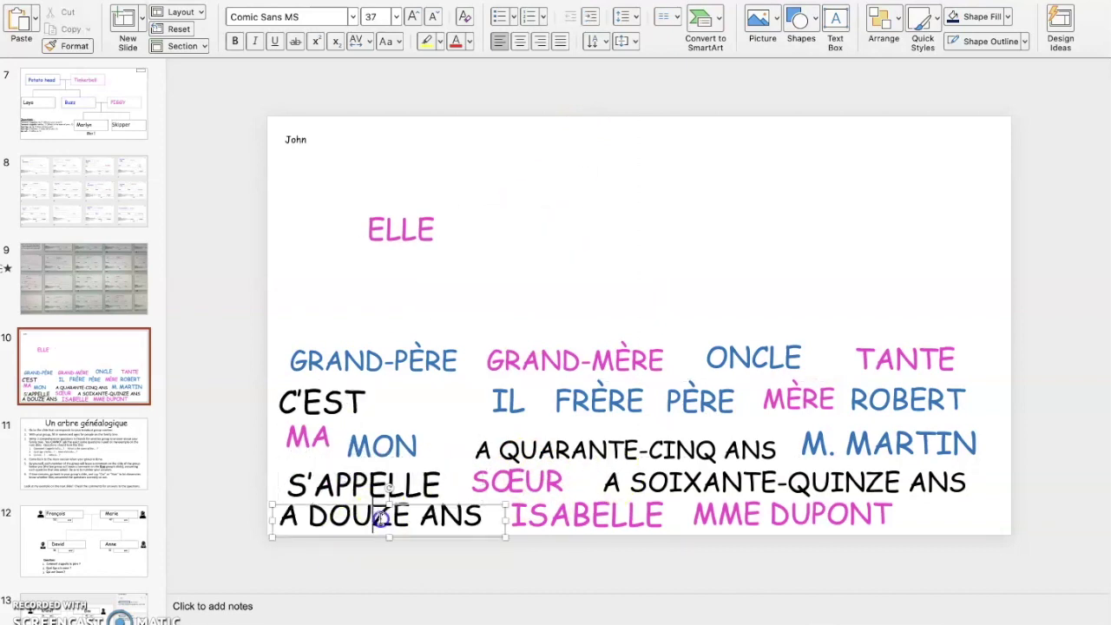
left_click_drag(465, 508, 638, 217)
left_click(621, 289)
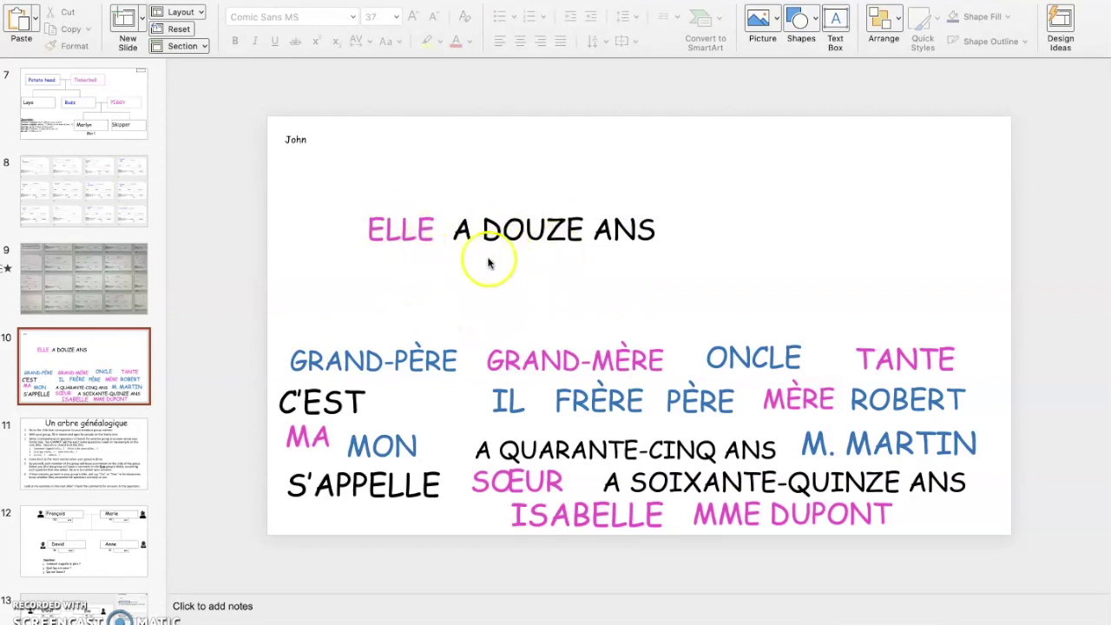
- Replace ELLE with MA SŒUR so slide 10 reads 'MA SŒUR A DOUZE ANS', then open slide 11
left_click(422, 233)
left_click_drag(427, 230, 435, 503)
left_click(305, 427)
left_click_drag(305, 428, 293, 210)
left_click(525, 479)
left_click_drag(540, 466, 406, 217)
left_click(493, 272)
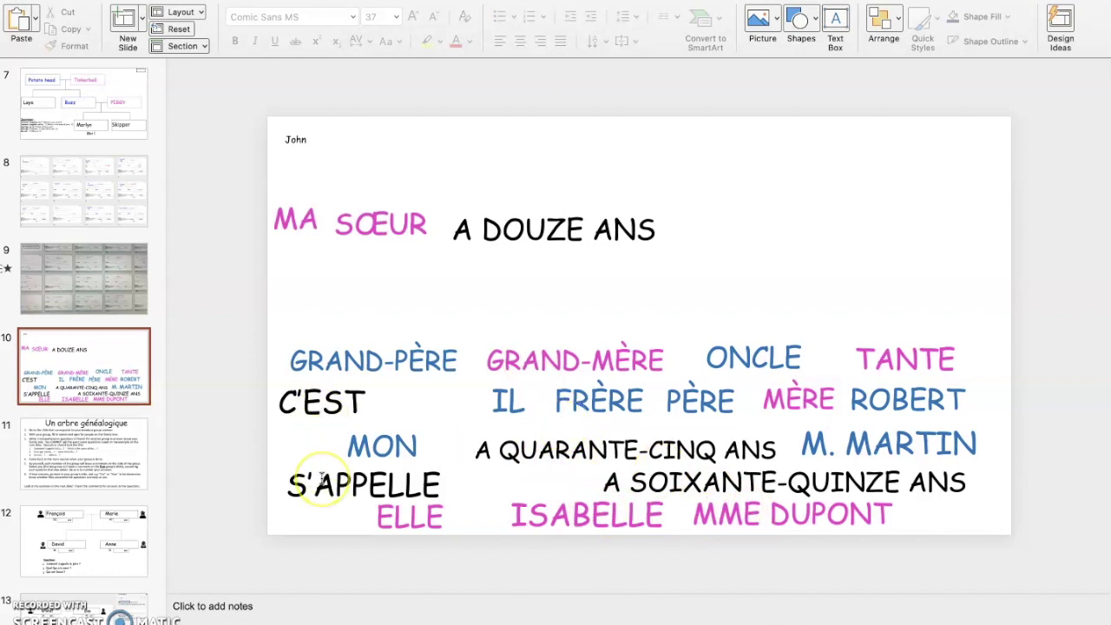
left_click(100, 438)
scroll(100, 437, "down", 1)
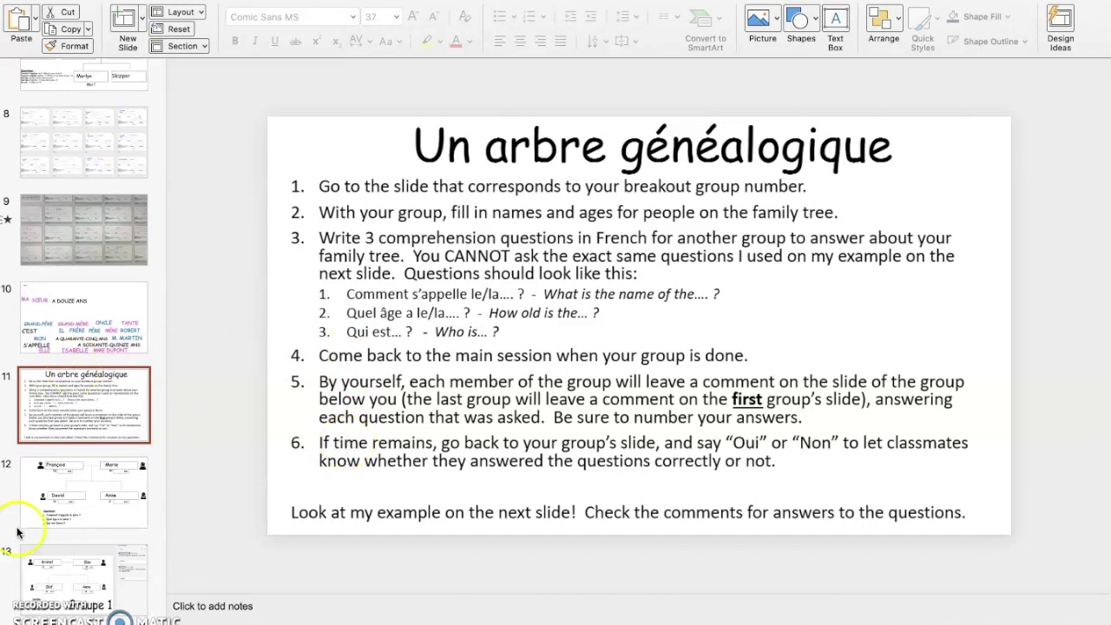
- Open the Groupe 1 example family tree and view its question comments, then close them
left_click(39, 492)
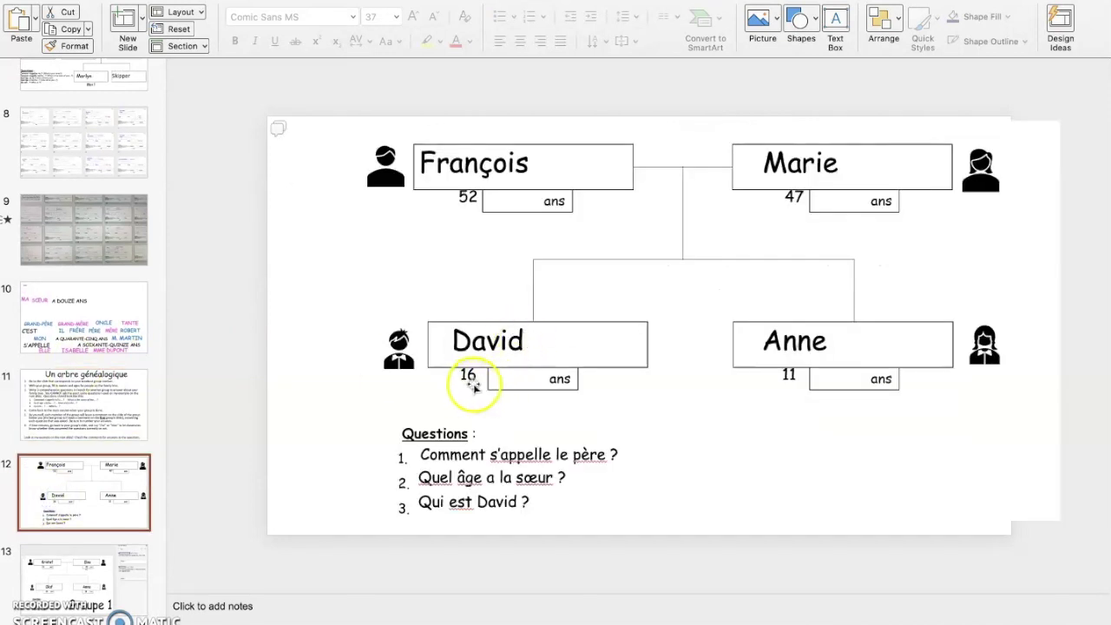
left_click(280, 127)
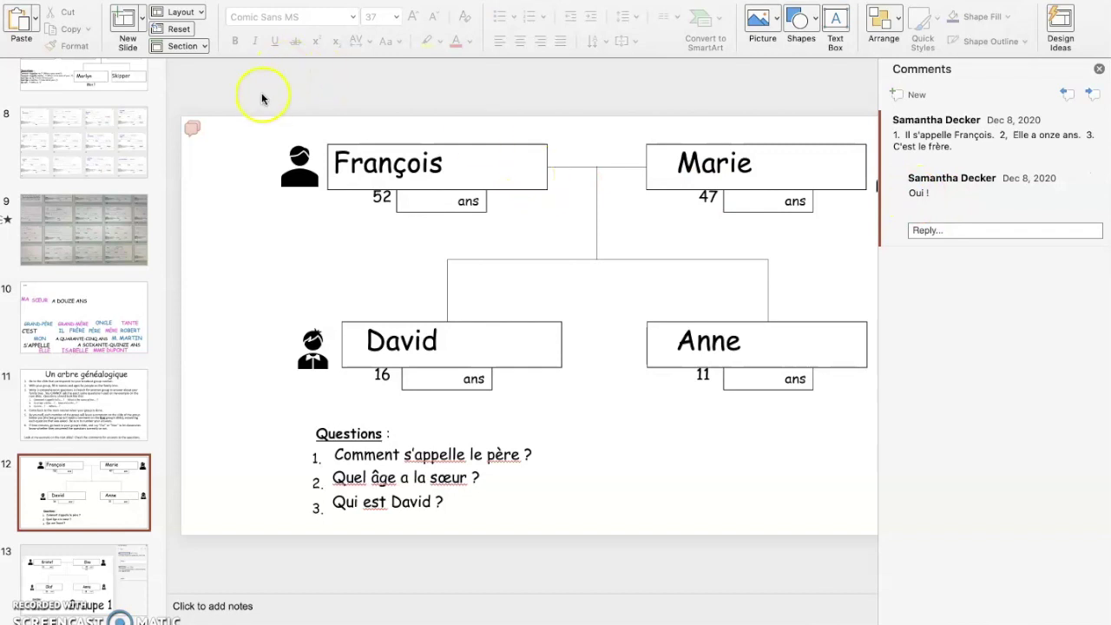
left_click(190, 128)
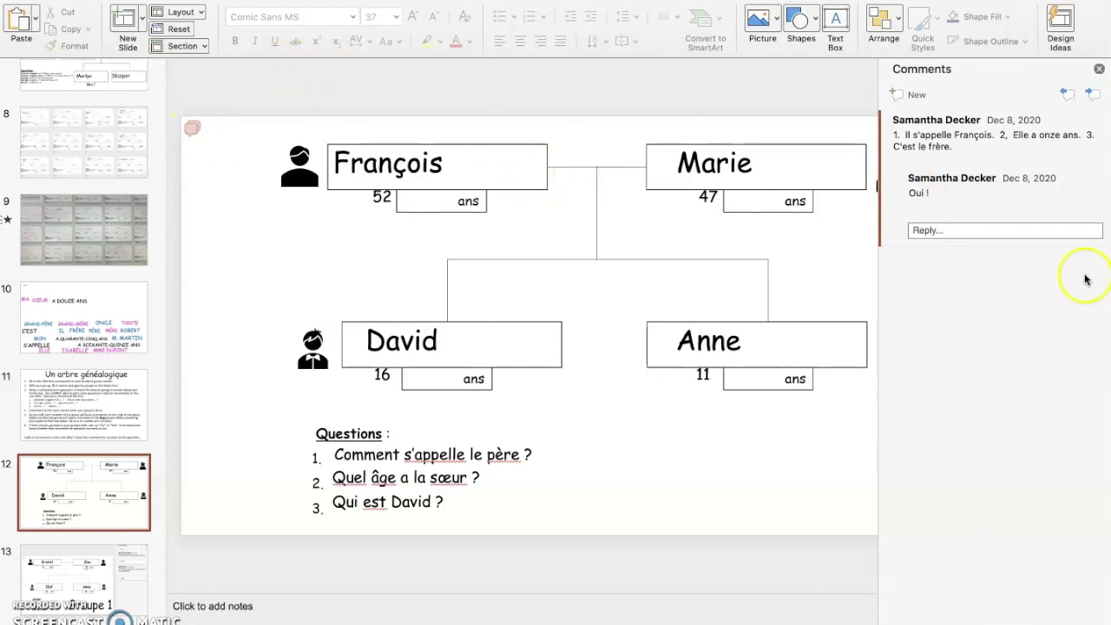
left_click(1099, 68)
- Go to slide 13, the 'Groupe 1' family tree with comments about Elsa, the mother, brother and Olaf
left_click(72, 587)
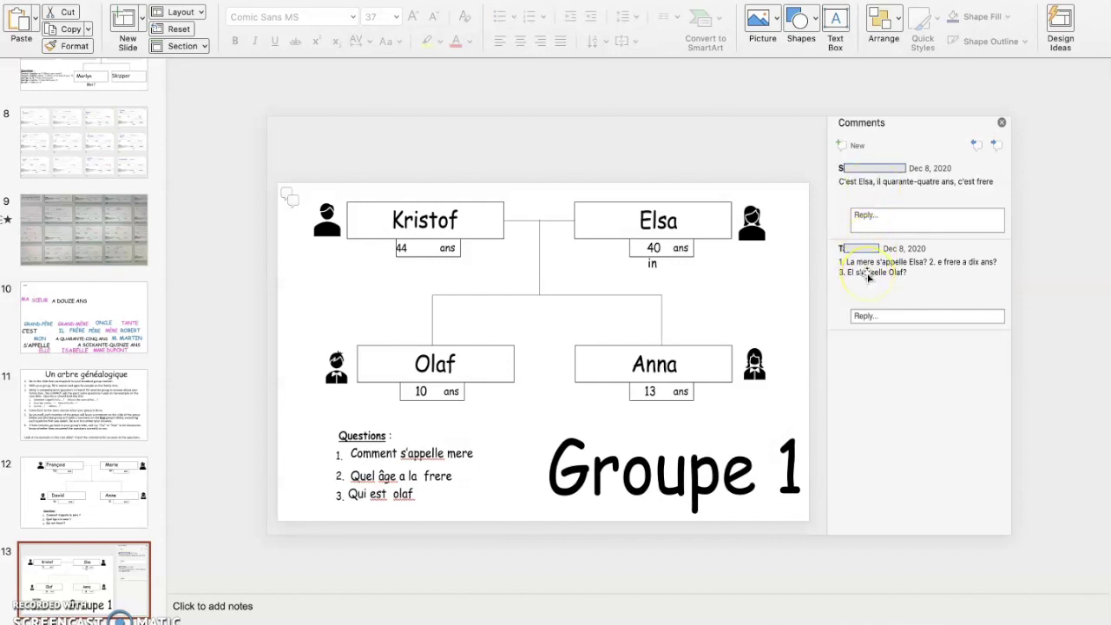
scroll(17, 426, "down", 3)
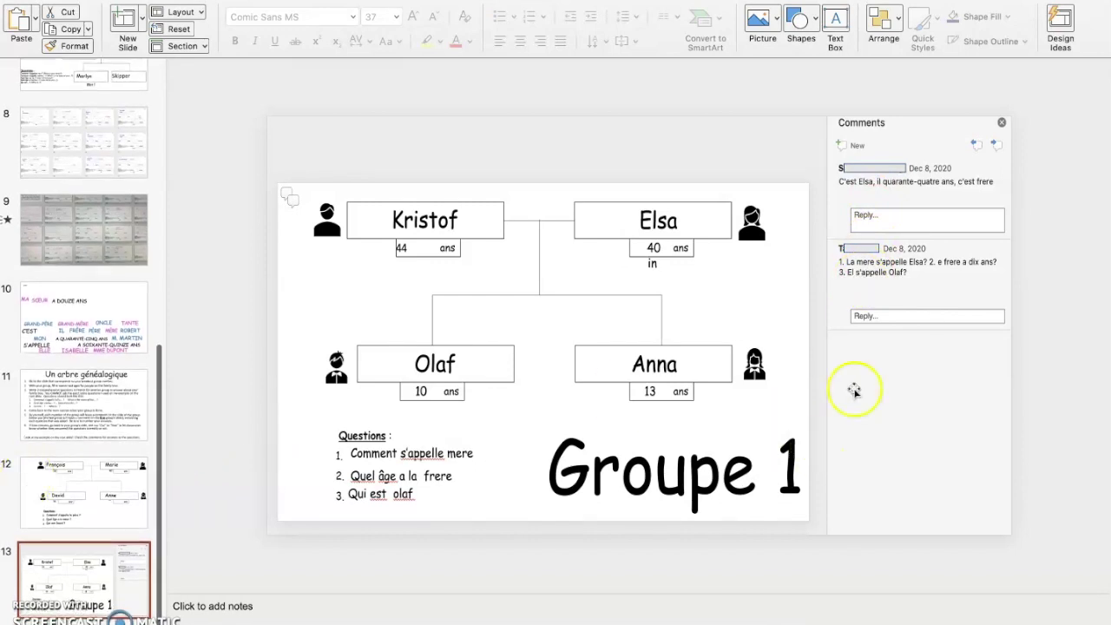